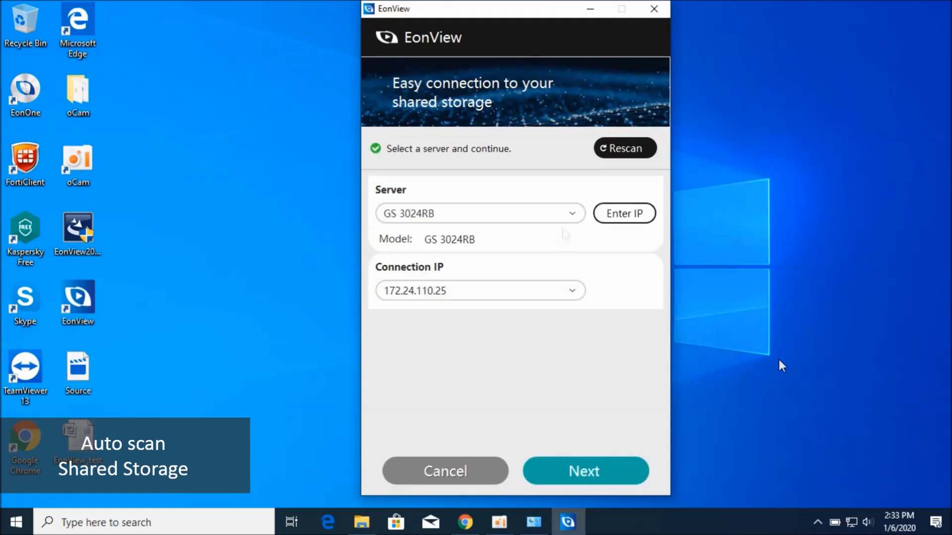
# Select the GS 2024RTB storage server from the detected server list and continue.
pyautogui.click(570, 217)
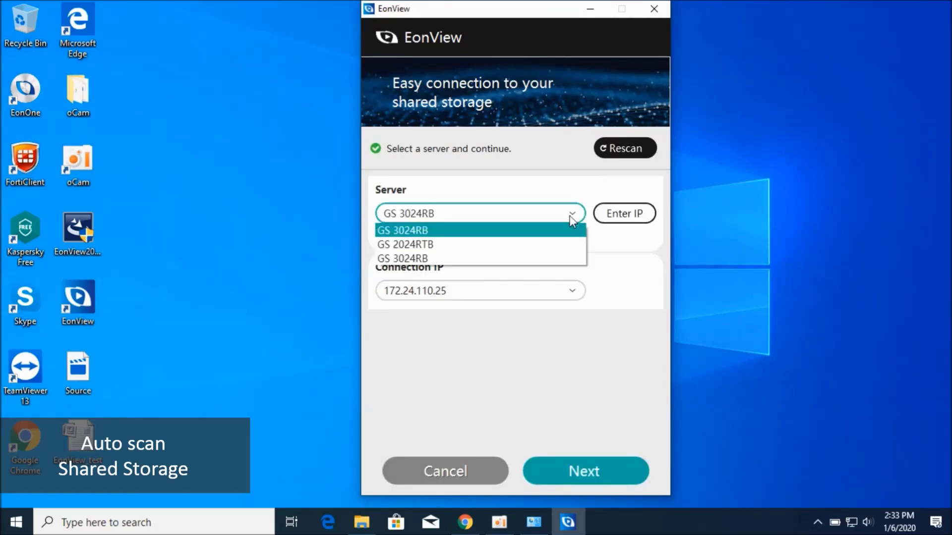
pyautogui.click(567, 246)
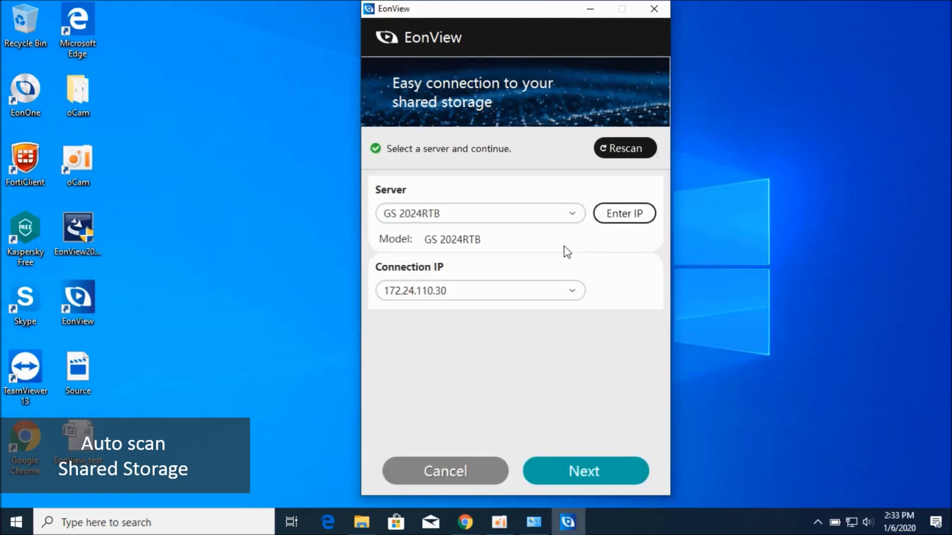
pyautogui.click(599, 473)
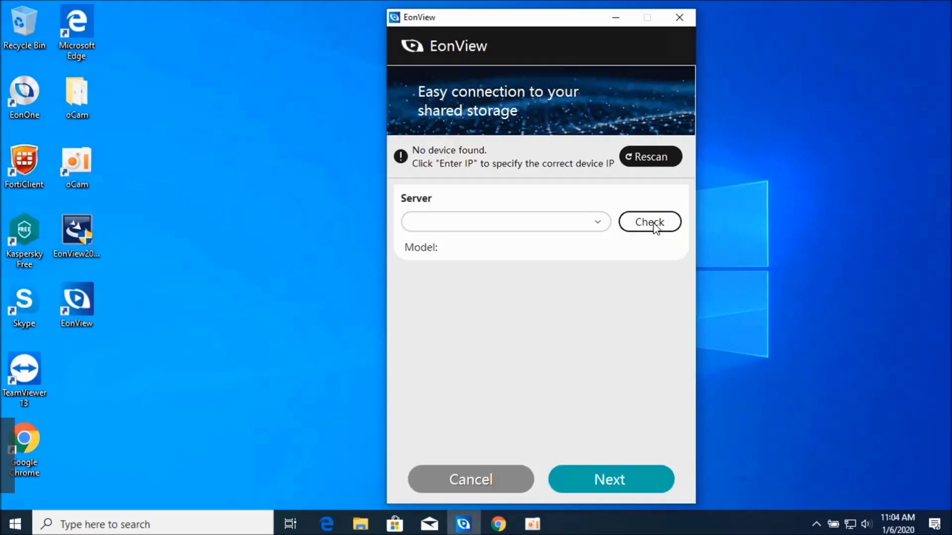
pyautogui.write('172.24.110.65')
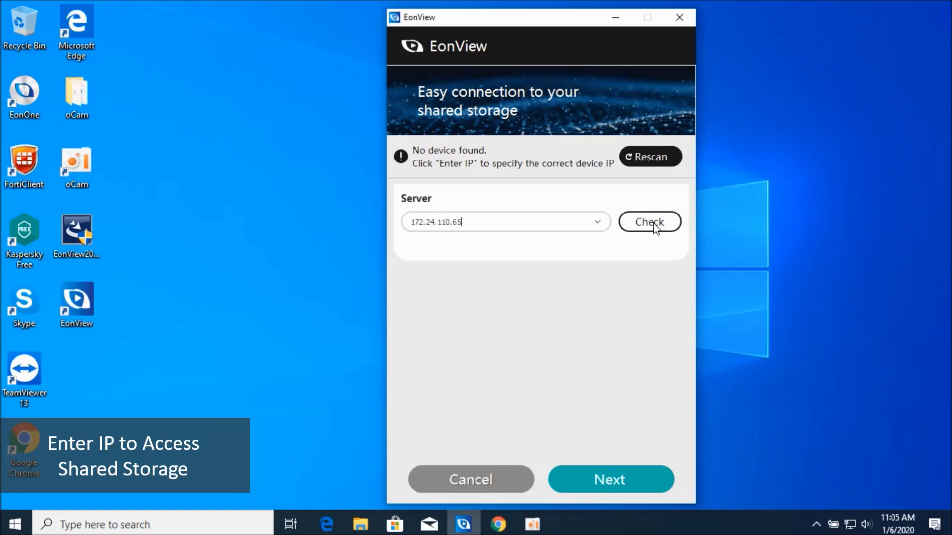
# Verify the server IP, log in to the storage and show EonView's shared folder list.
pyautogui.click(654, 228)
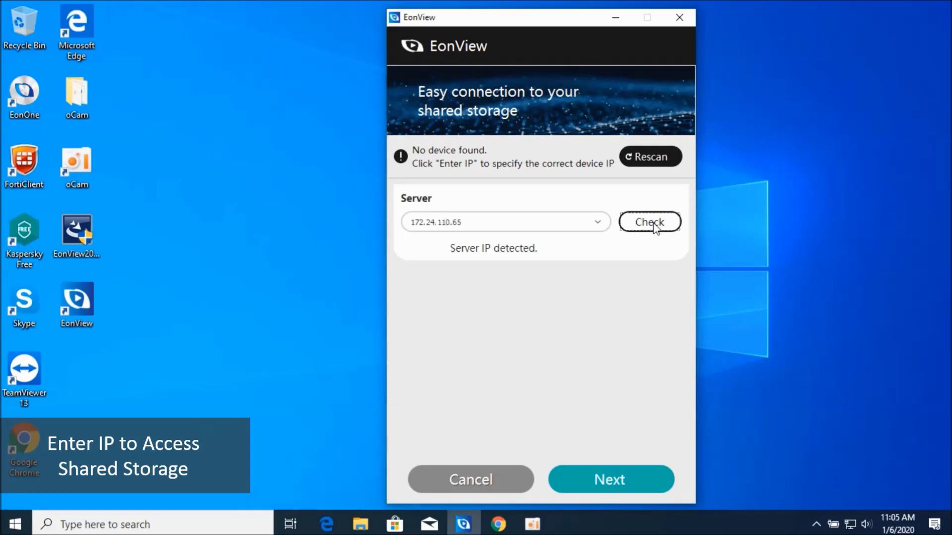
pyautogui.click(621, 479)
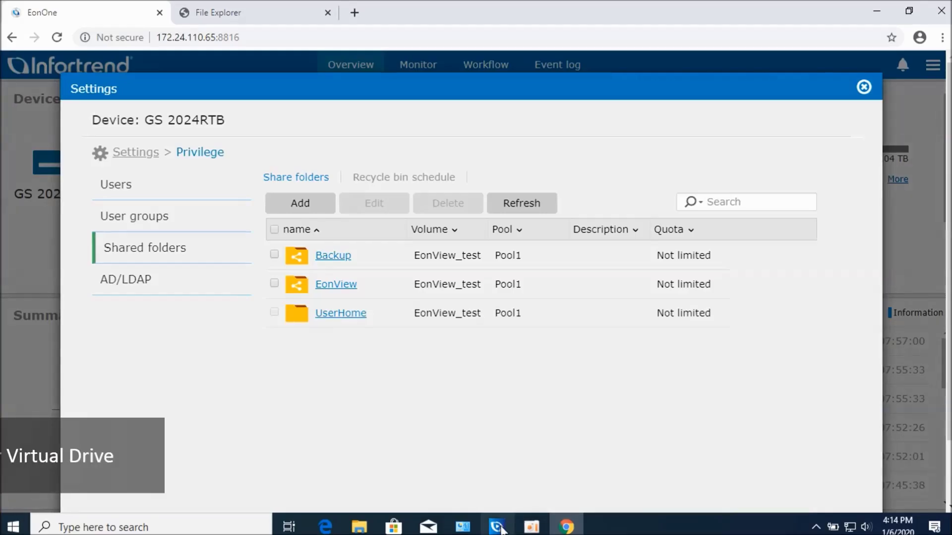
pyautogui.click(497, 527)
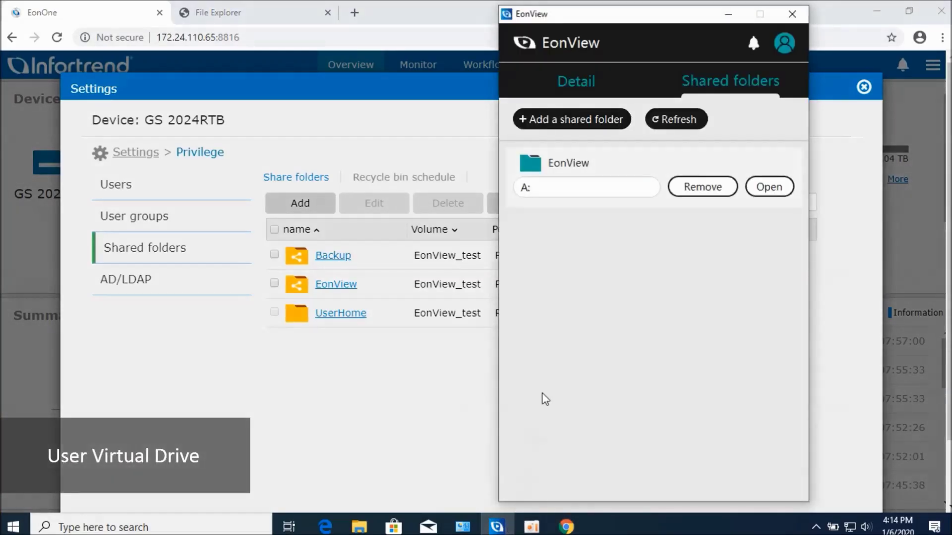
# Add the Backup shared folder and mount it as network drive B:.
pyautogui.click(573, 124)
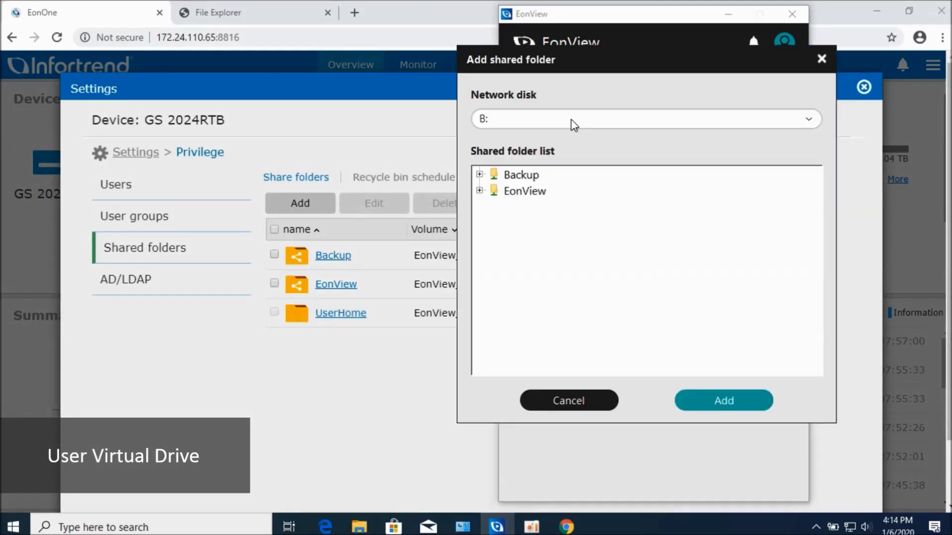
pyautogui.click(537, 176)
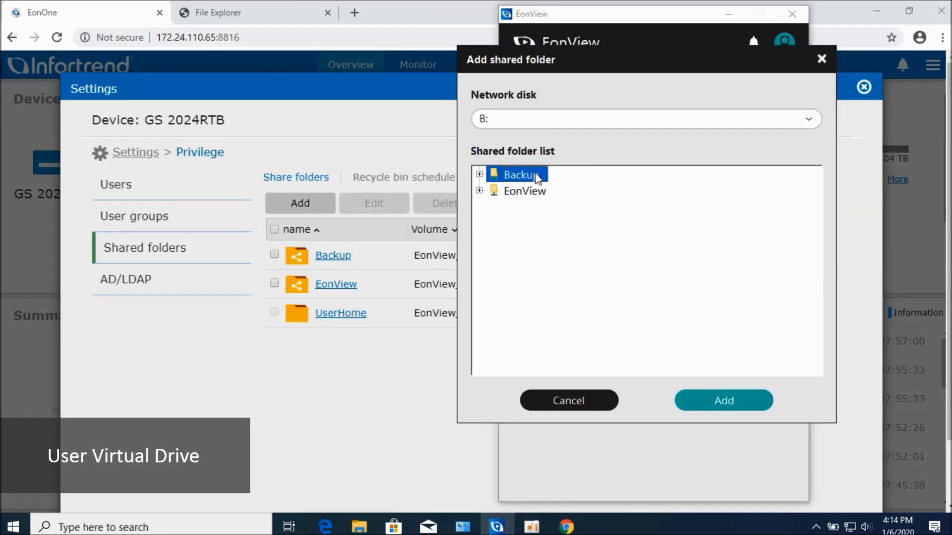
pyautogui.click(692, 402)
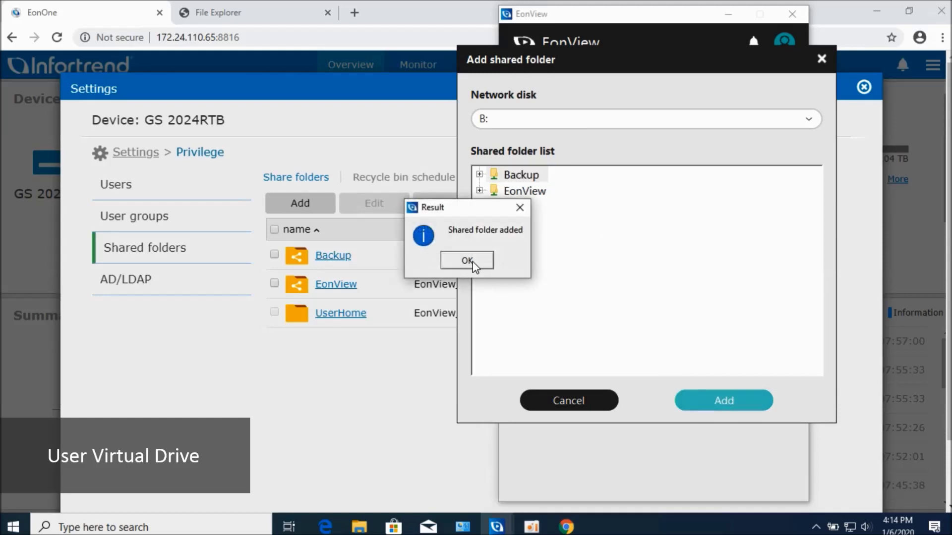
pyautogui.click(473, 262)
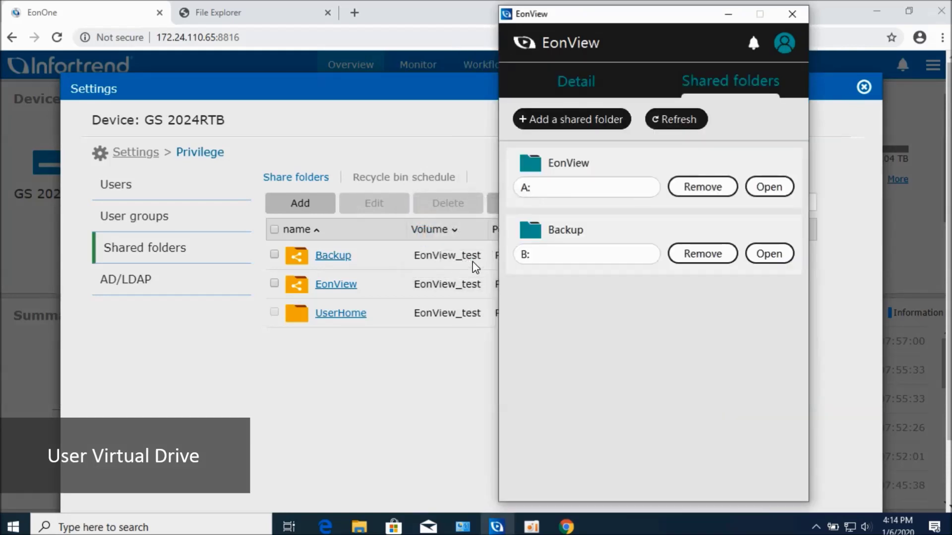
# Browse the Backup drive B: and the EonView drive A: contents in File Explorer.
pyautogui.click(759, 255)
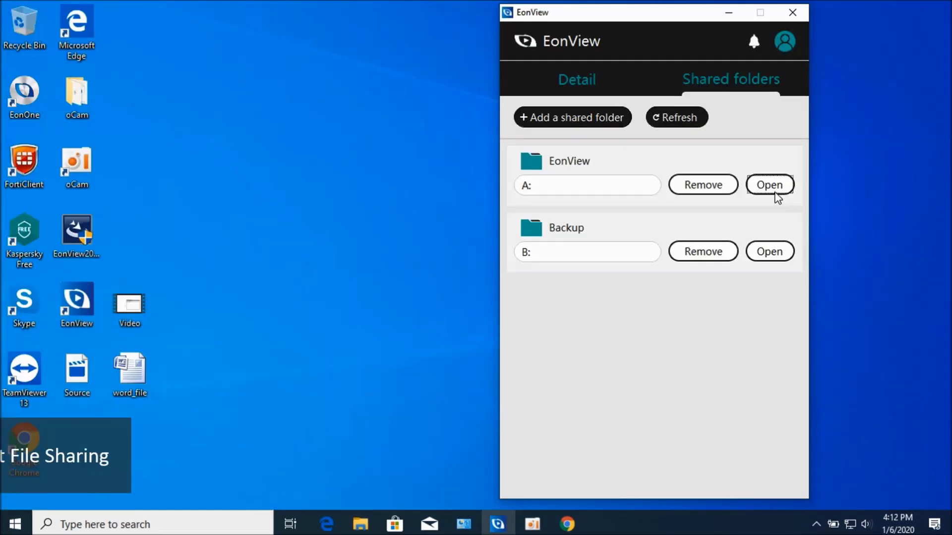
pyautogui.click(774, 194)
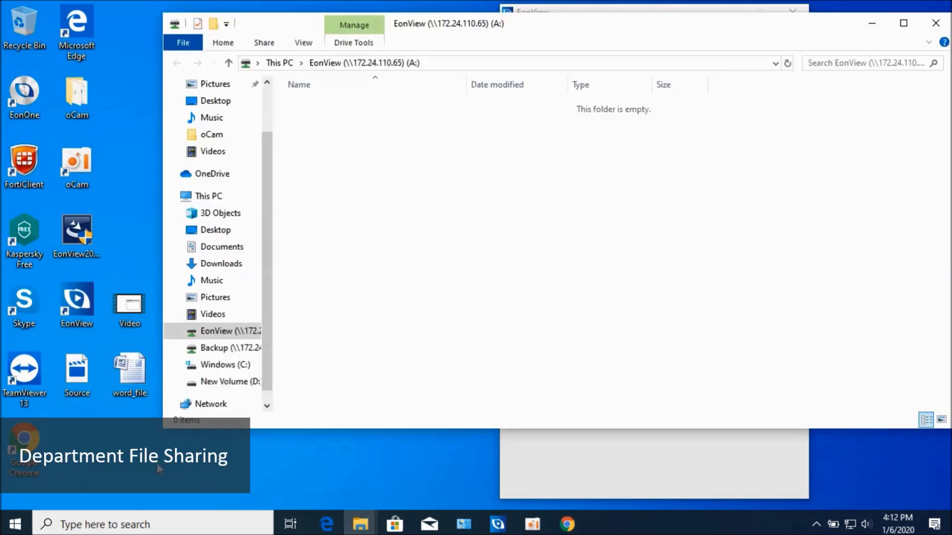
# Drag Video and word_file from the desktop onto the EonView drive A:.
pyautogui.moveTo(131, 321); pyautogui.dragTo(386, 220)
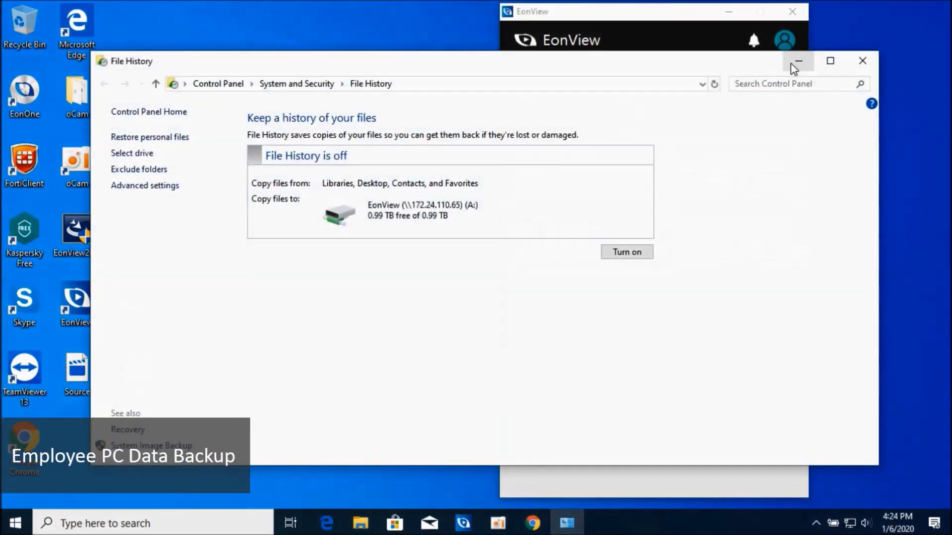
# Set the network location Backup (B:) as the File History destination drive.
pyautogui.click(138, 154)
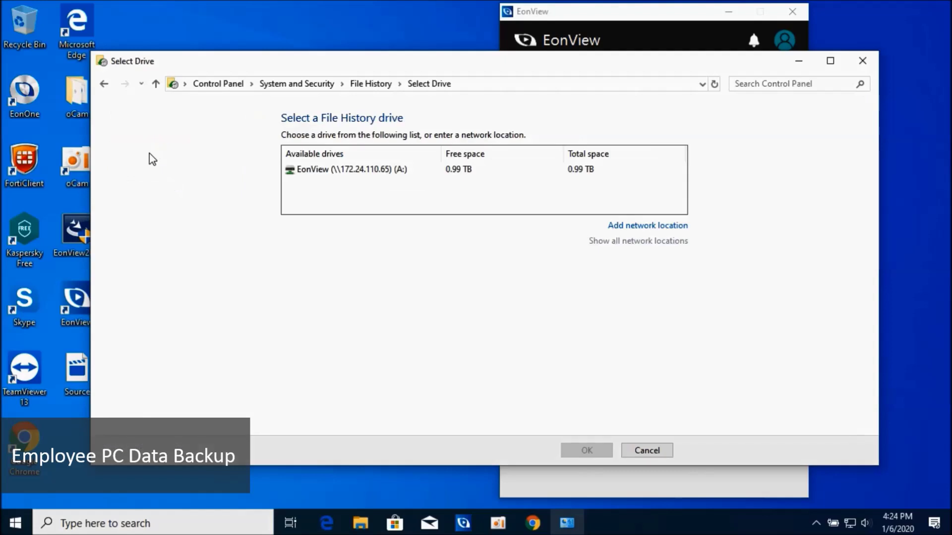
pyautogui.click(612, 228)
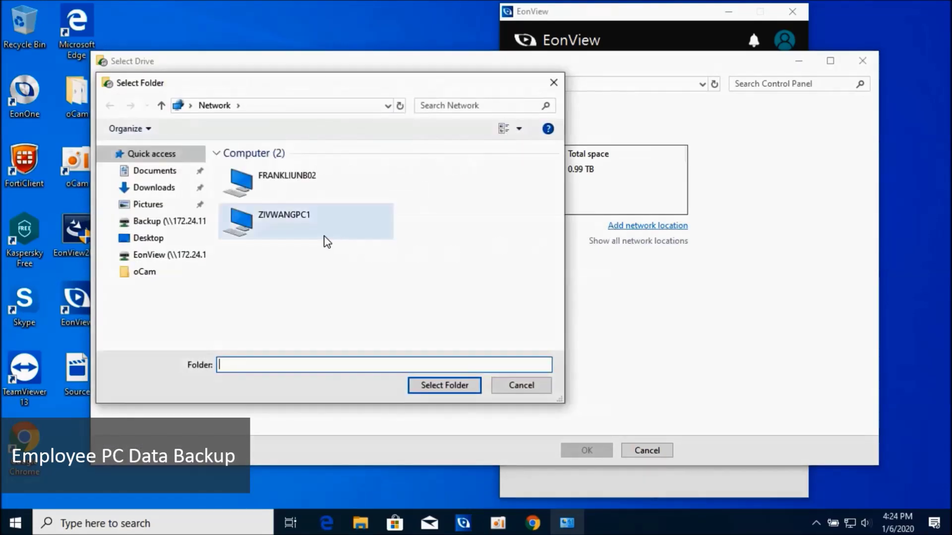
pyautogui.click(177, 224)
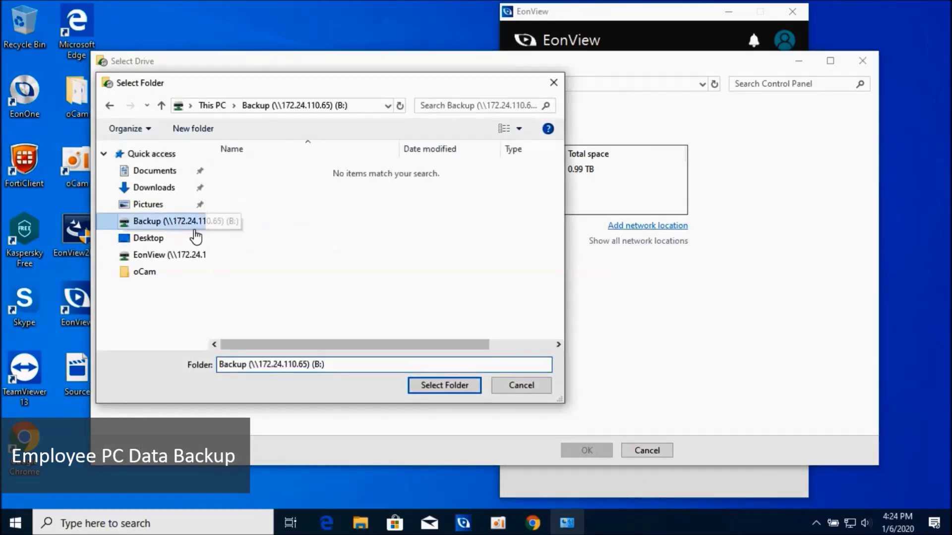
pyautogui.click(419, 391)
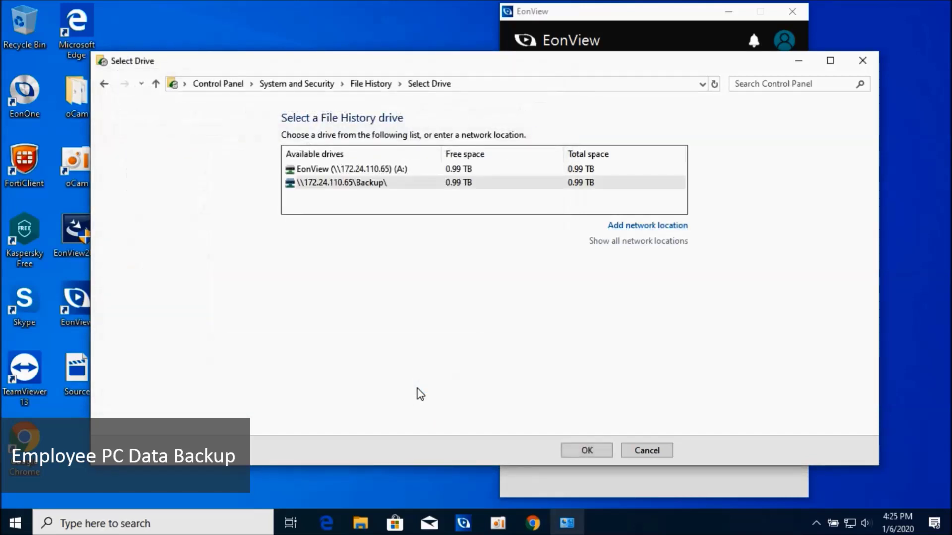
pyautogui.click(572, 448)
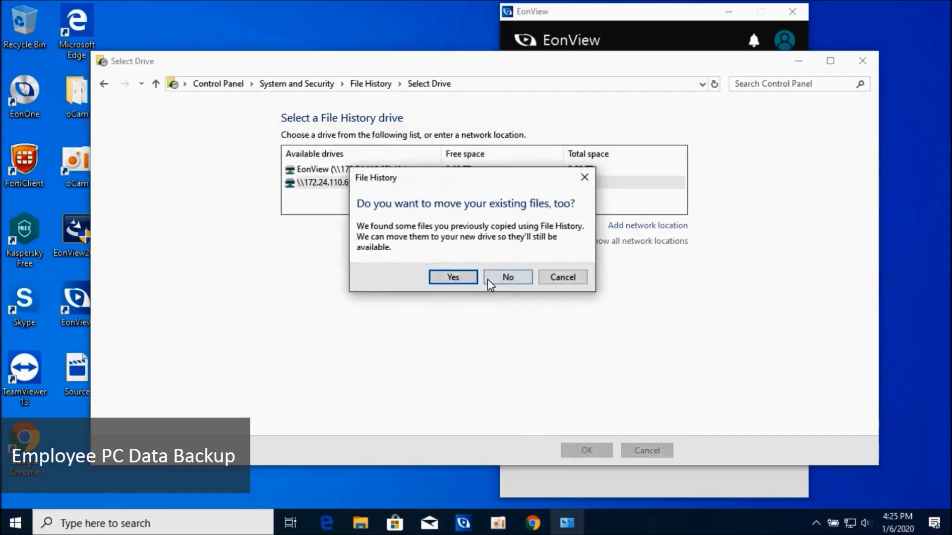
# Decline moving previously copied files and minimize File History while it runs.
pyautogui.click(472, 282)
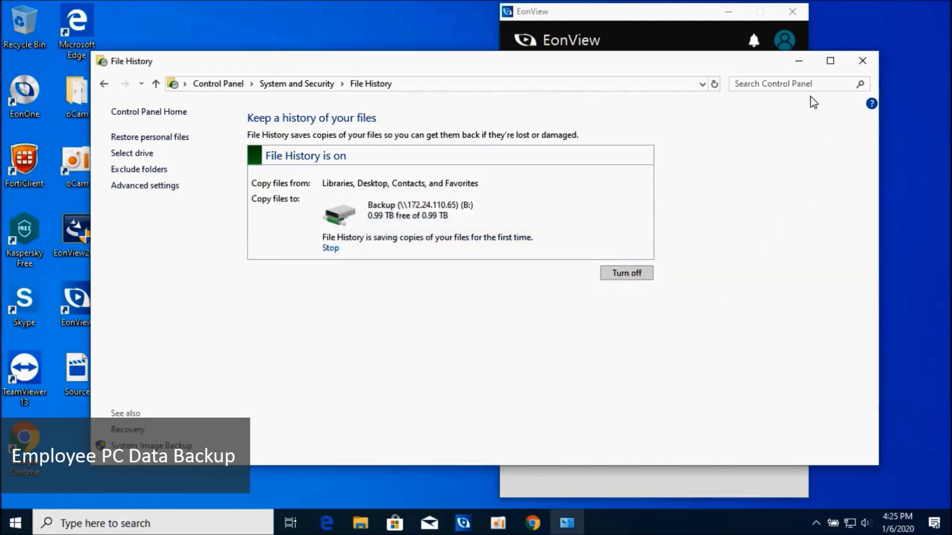
pyautogui.click(799, 65)
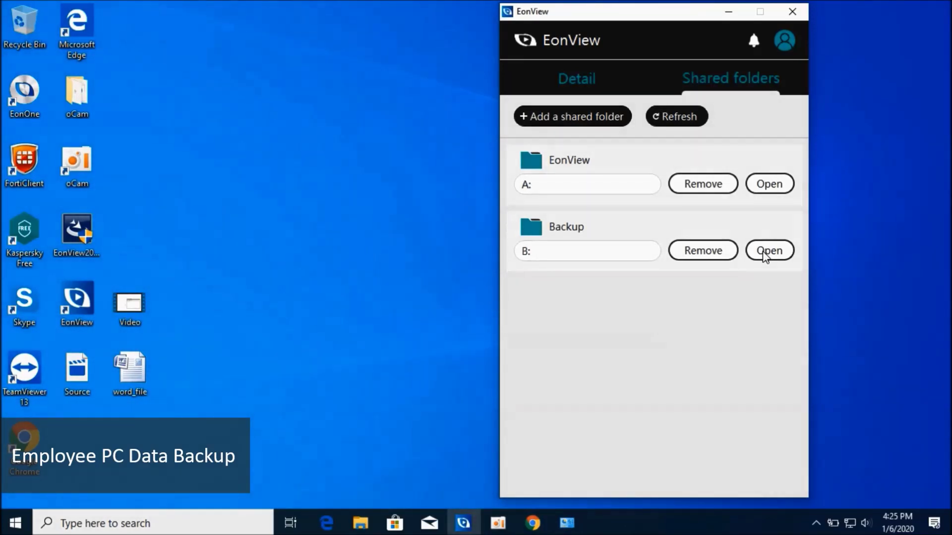
# Browse drive B: into the user's SRNB1 backup folder with Configuration and Data, then show storage notifications.
pyautogui.click(763, 254)
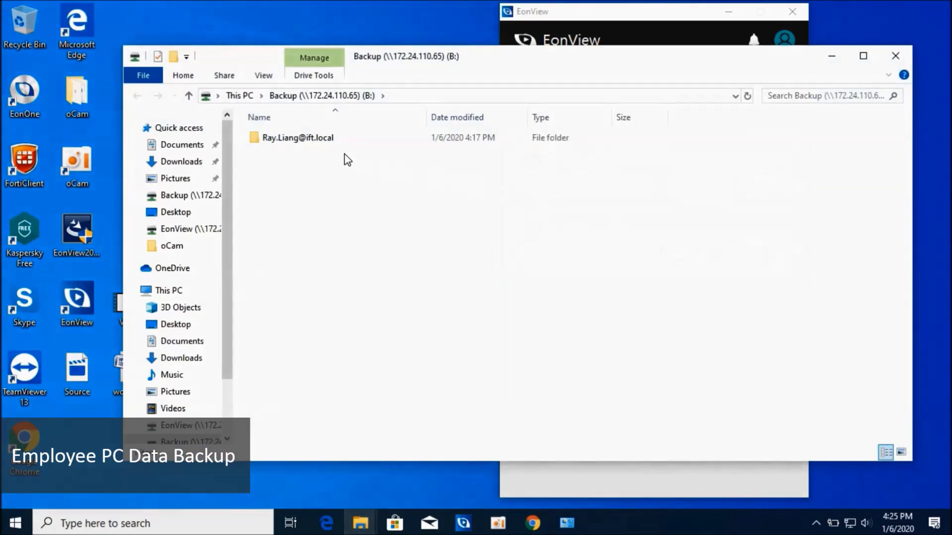
pyautogui.doubleClick(347, 139)
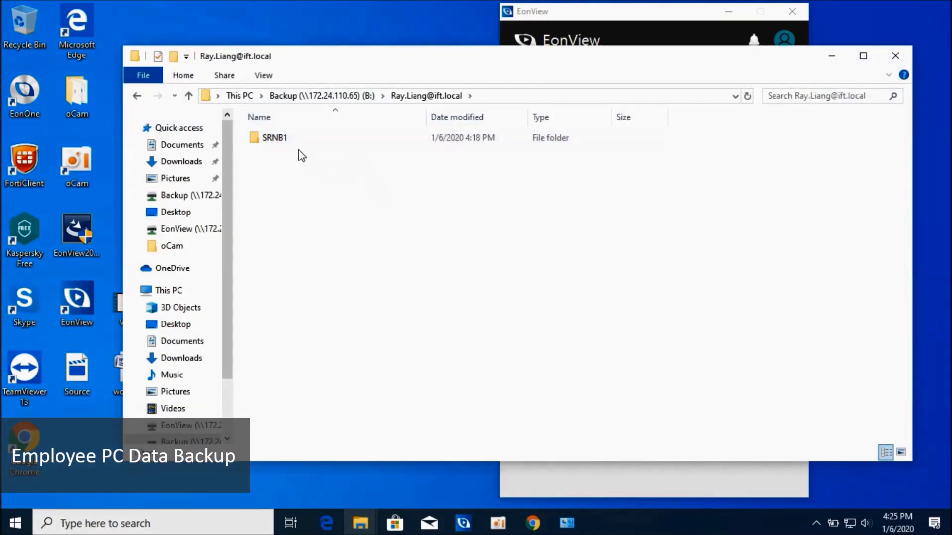
pyautogui.doubleClick(300, 141)
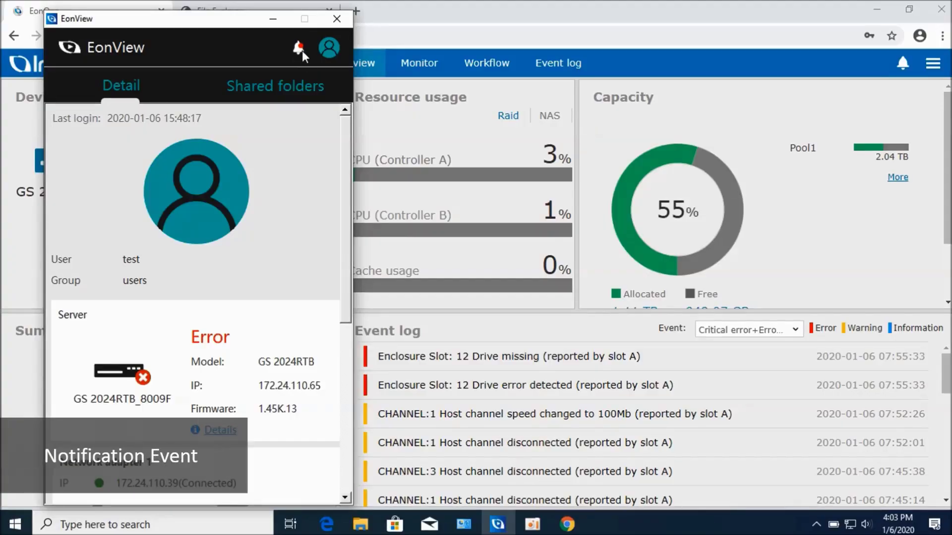
pyautogui.click(302, 49)
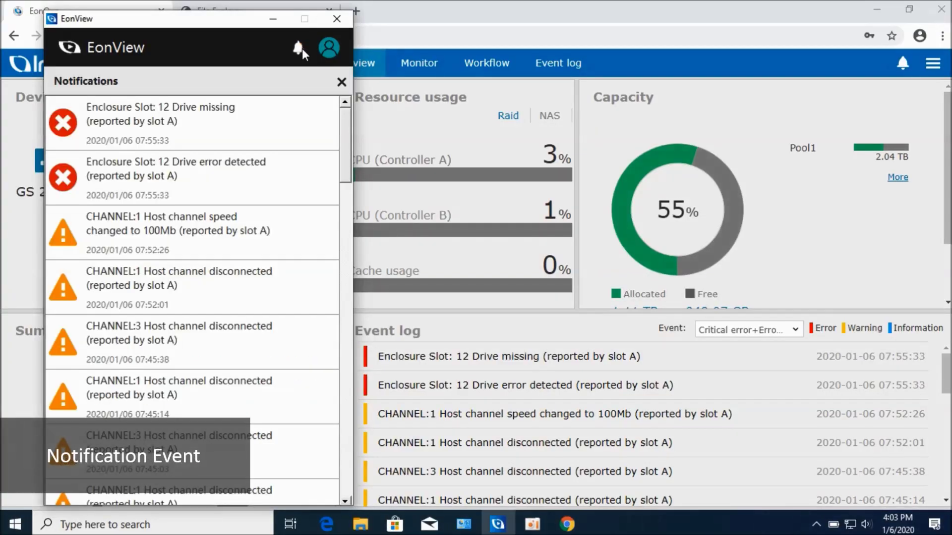